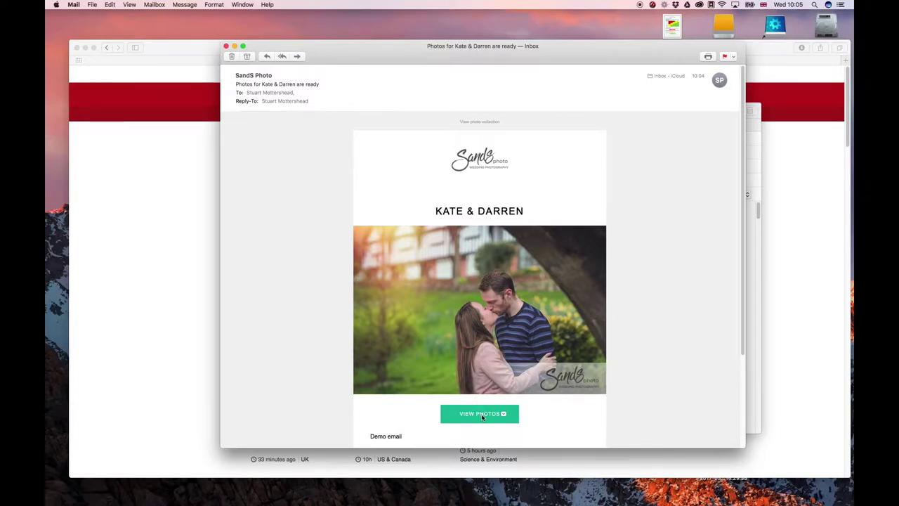
Scroll down the Kate & Darren gallery page to reach its download option.
{"action": "mouse_move", "coordinate": [482, 416]}
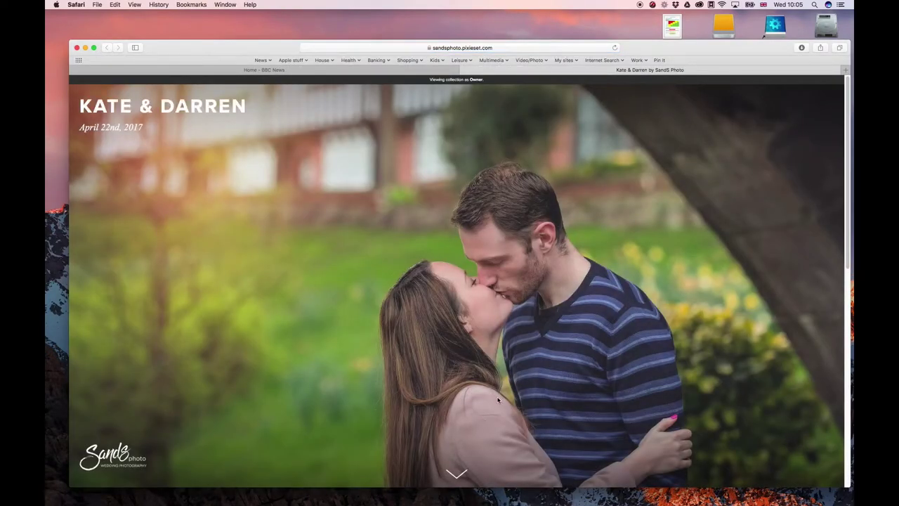
{"action": "scroll", "coordinate": [499, 399], "scroll_direction": "down", "scroll_amount": 5}
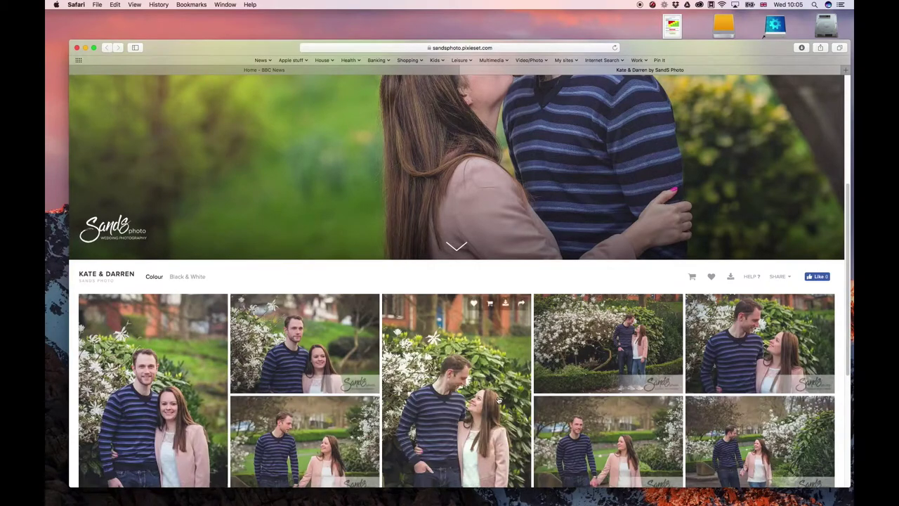
{"action": "scroll", "coordinate": [498, 400], "scroll_direction": "down", "scroll_amount": 3}
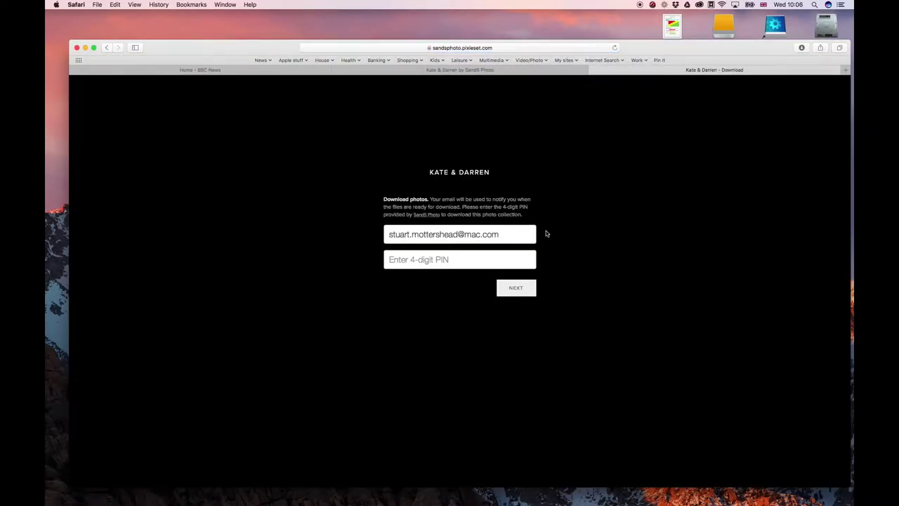
Replace the notification e-mail with a new address, enter the four-digit download PIN and submit.
{"action": "triple_click", "coordinate": [486, 234]}
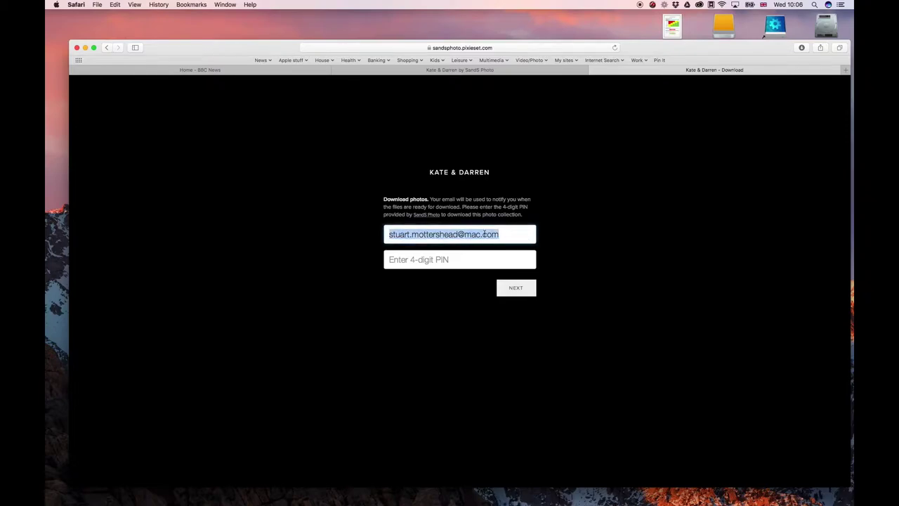
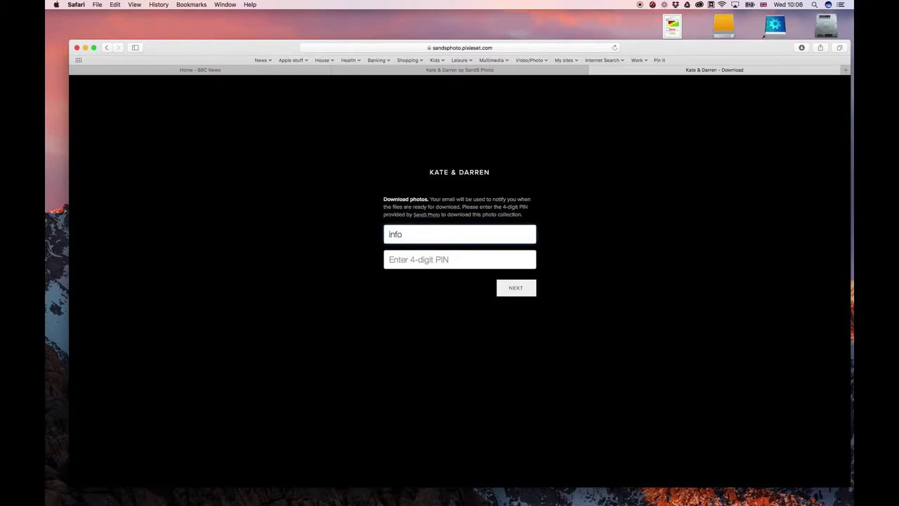
{"action": "left_click", "coordinate": [459, 261]}
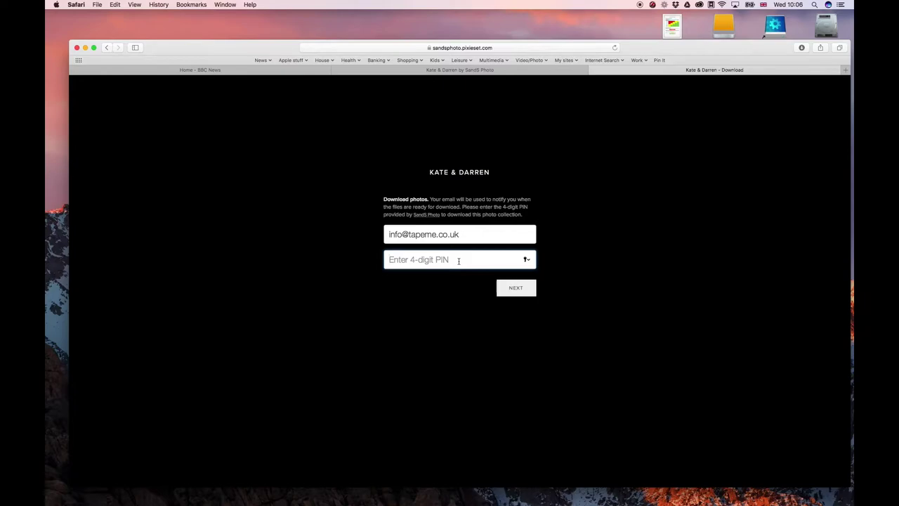
{"action": "type", "text": "1234"}
{"action": "left_click", "coordinate": [516, 288]}
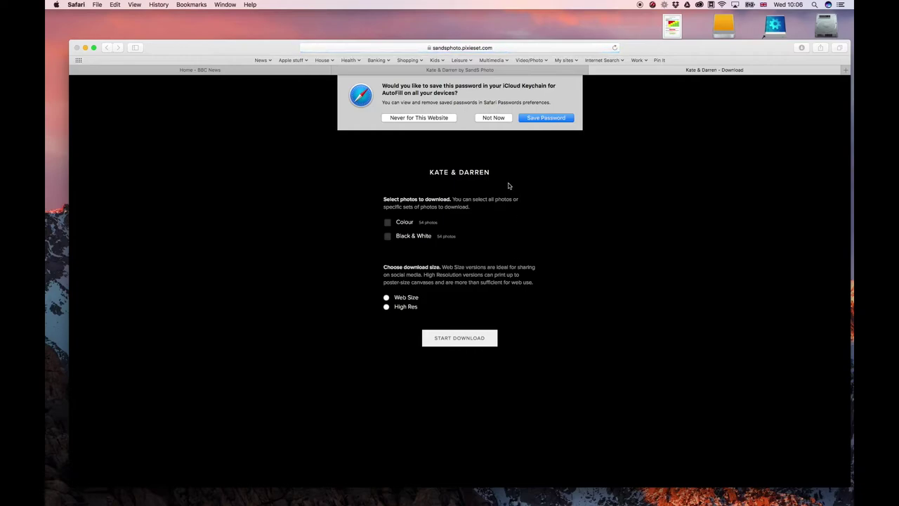
Decline the Keychain prompt, then start a High Res download of the 54-photo Colour set.
{"action": "left_click", "coordinate": [494, 117]}
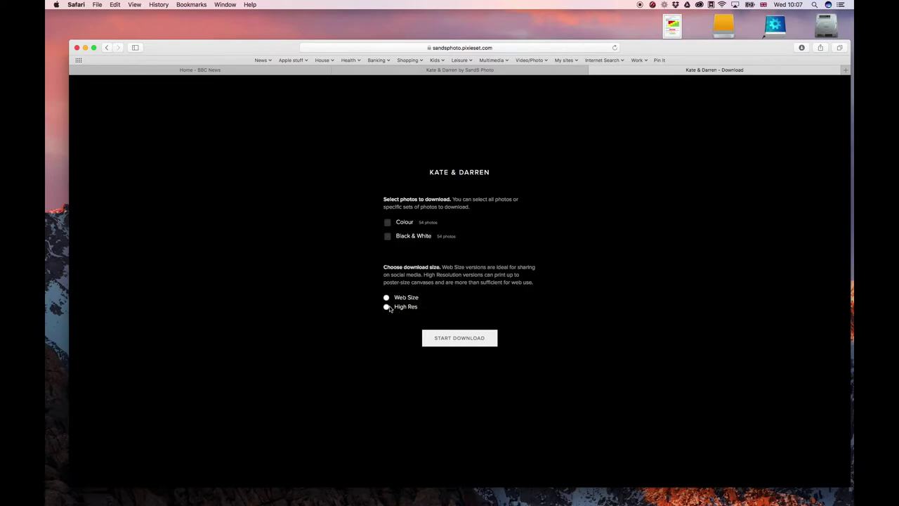
{"action": "left_click", "coordinate": [386, 308]}
{"action": "left_click", "coordinate": [389, 223]}
{"action": "left_click", "coordinate": [459, 338]}
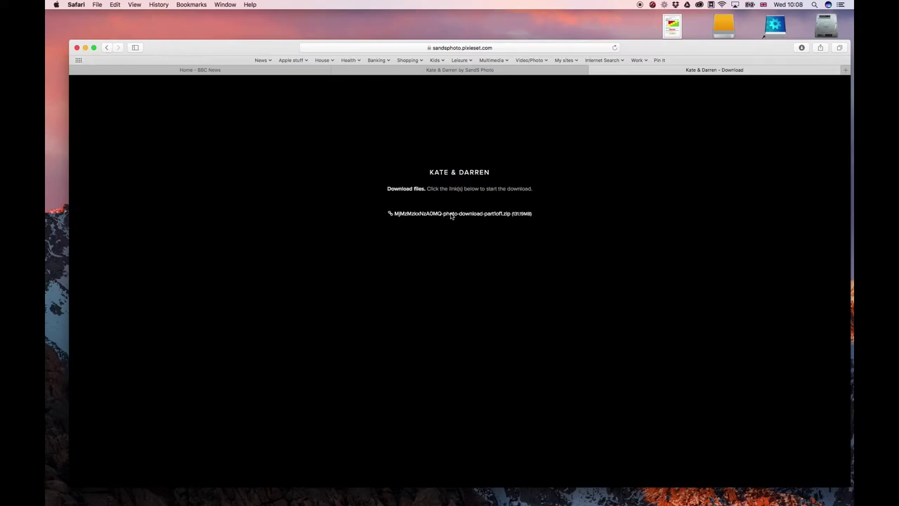
Download the prepared 131.19MB Kate & Darren photo zip.
{"action": "left_click", "coordinate": [451, 214]}
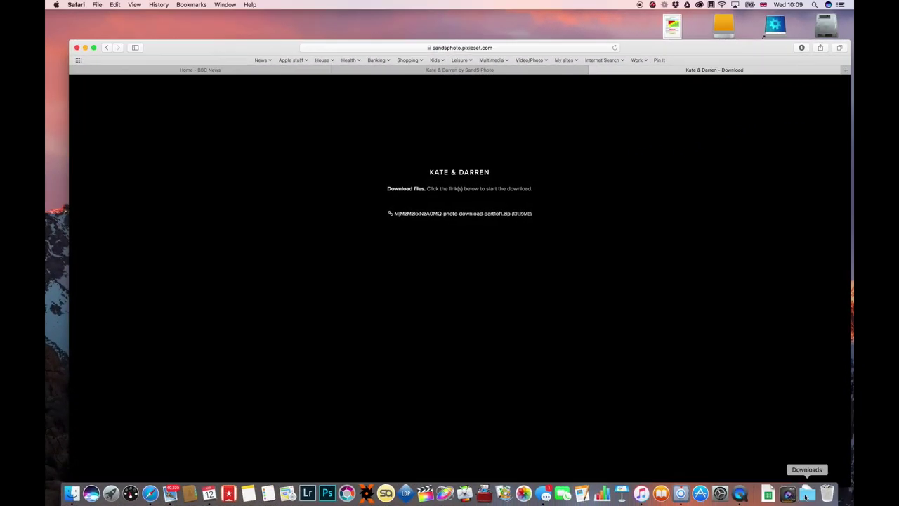
Open the colour folder from the Downloads stack and bring up the context menu for Kate-Darren-PreWed-2.jpg.
{"action": "left_click", "coordinate": [807, 496]}
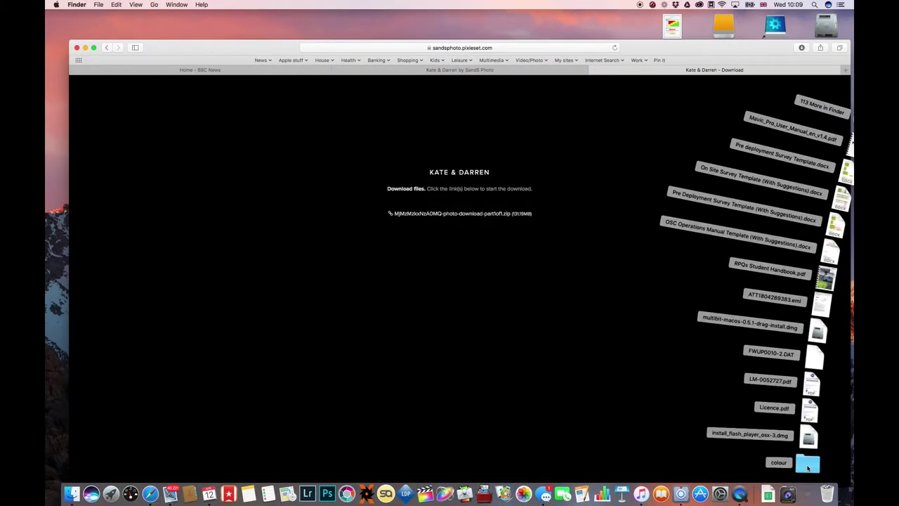
{"action": "left_click", "coordinate": [808, 465]}
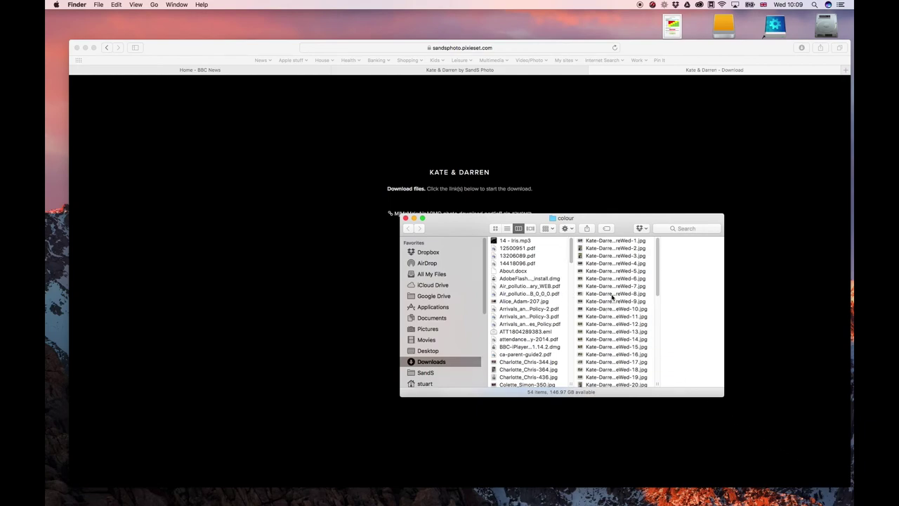
{"action": "scroll", "coordinate": [611, 309], "scroll_direction": "down", "scroll_amount": 5}
{"action": "scroll", "coordinate": [640, 333], "scroll_direction": "down", "scroll_amount": 2}
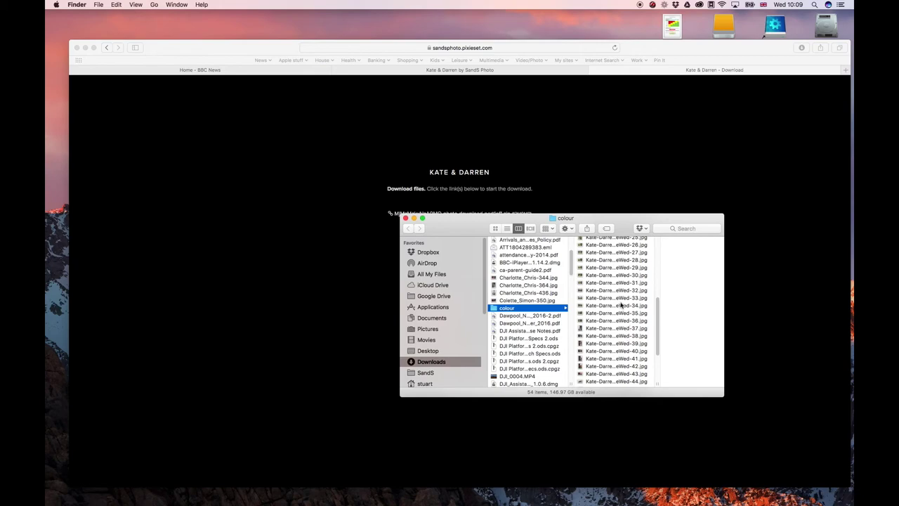
{"action": "scroll", "coordinate": [621, 312], "scroll_direction": "down", "scroll_amount": 3}
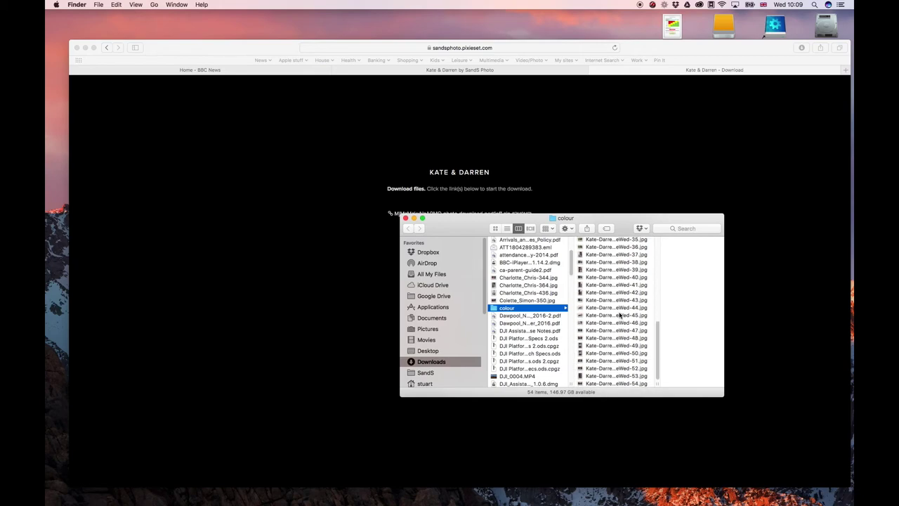
{"action": "scroll", "coordinate": [620, 316], "scroll_direction": "up", "scroll_amount": 10}
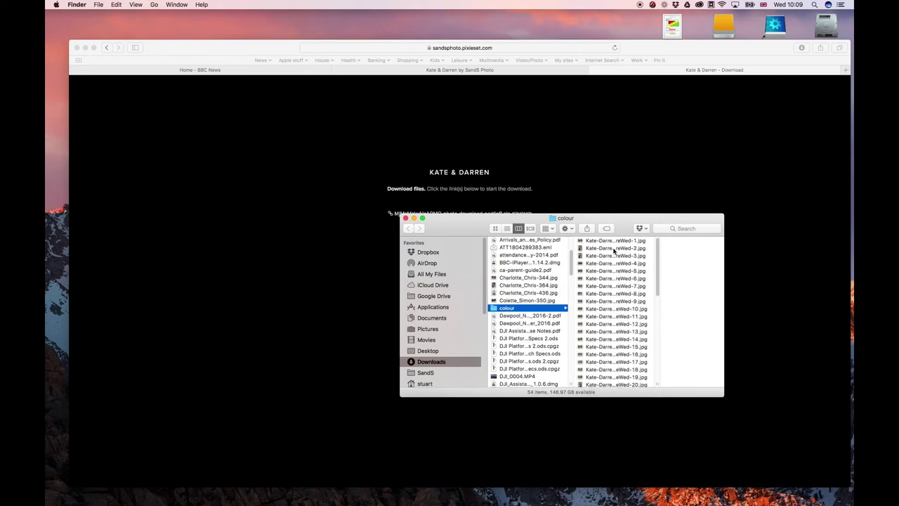
{"action": "left_click", "coordinate": [614, 249]}
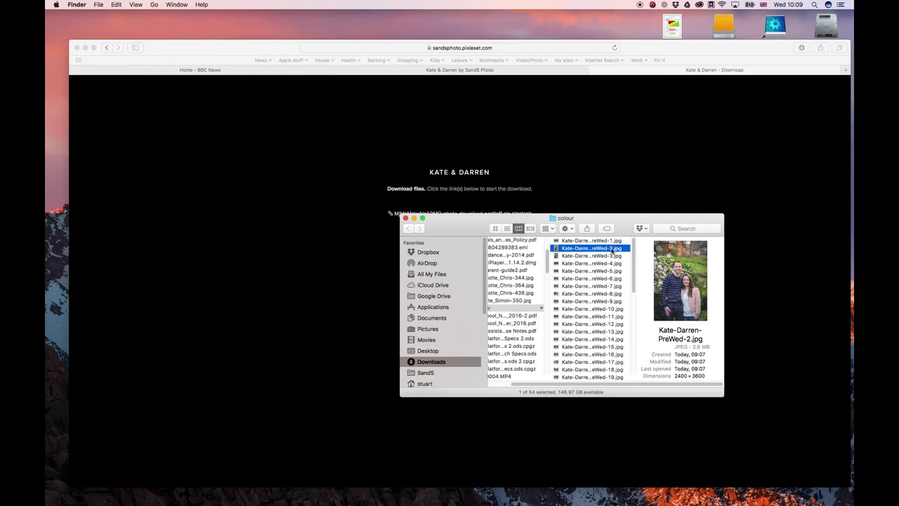
{"action": "right_click", "coordinate": [614, 250]}
Open Kate-Darren-PreWed-2.jpg in Preview and move its window toward the screen centre.
{"action": "mouse_move", "coordinate": [636, 261]}
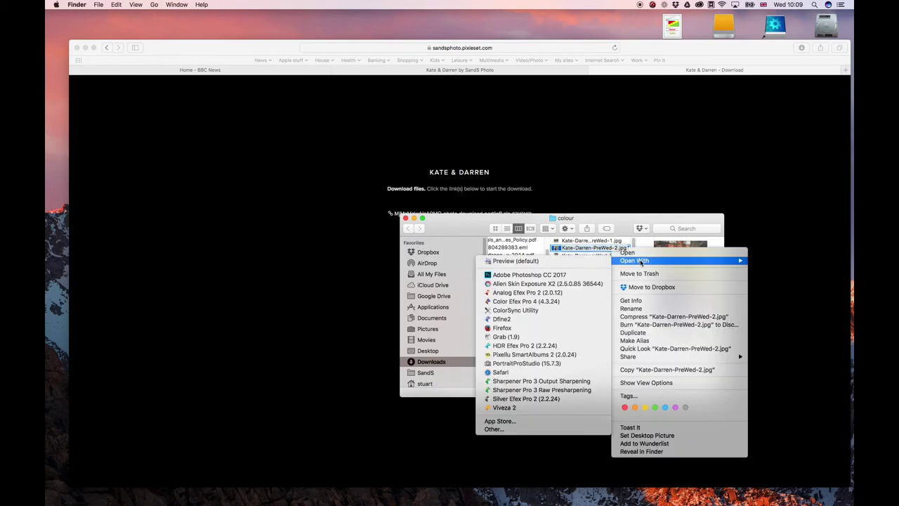
{"action": "left_click", "coordinate": [565, 263]}
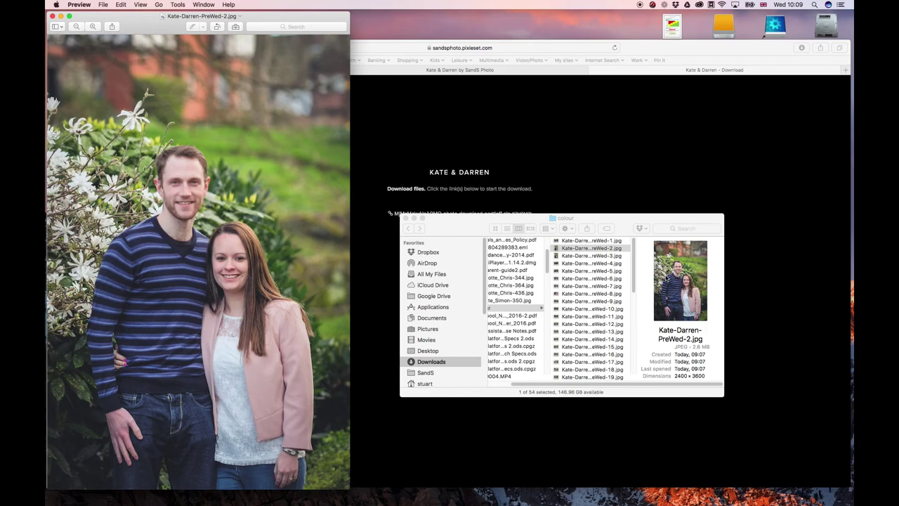
{"action": "left_click_drag", "start_coordinate": [281, 17], "coordinate": [527, 5]}
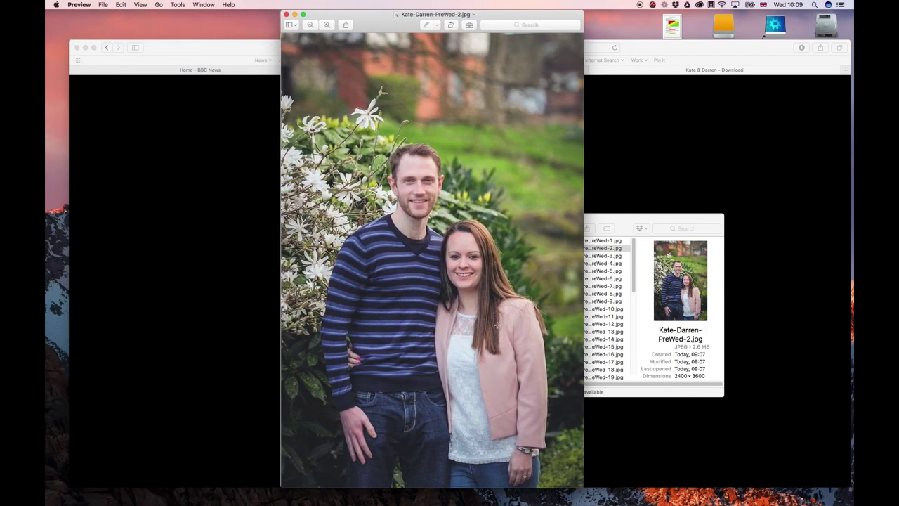
Zoom in three levels to check for a watermark, zoom back out, and close the photo.
{"action": "left_click", "coordinate": [327, 25]}
{"action": "left_click", "coordinate": [329, 26]}
{"action": "left_click", "coordinate": [330, 26]}
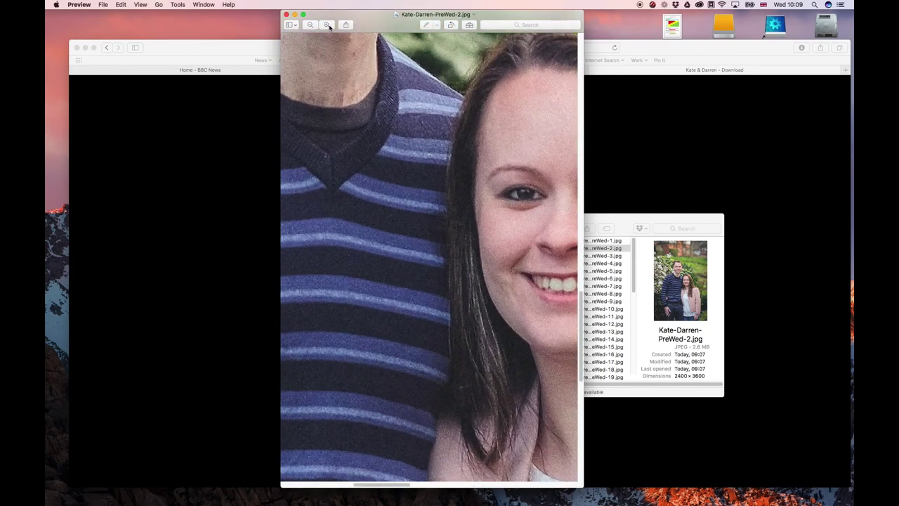
{"action": "left_click", "coordinate": [311, 26]}
{"action": "left_click", "coordinate": [311, 25]}
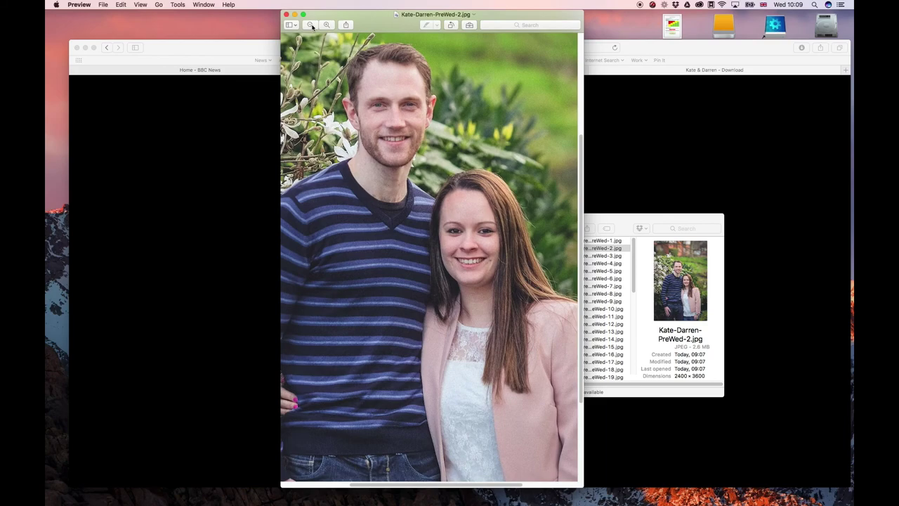
{"action": "left_click", "coordinate": [312, 26]}
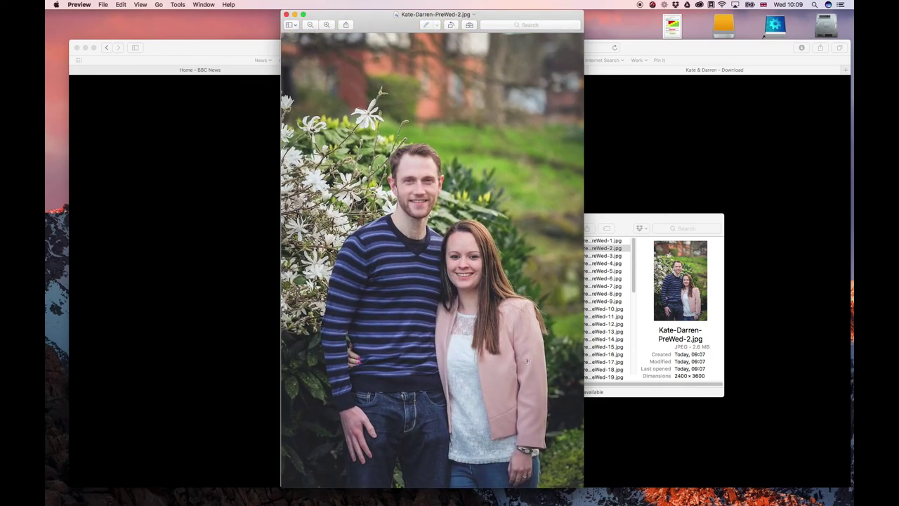
{"action": "left_click", "coordinate": [286, 14]}
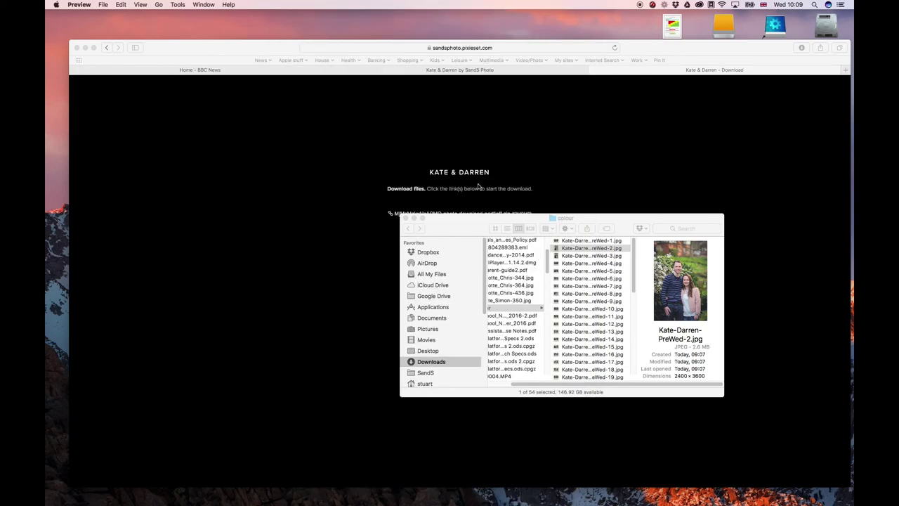